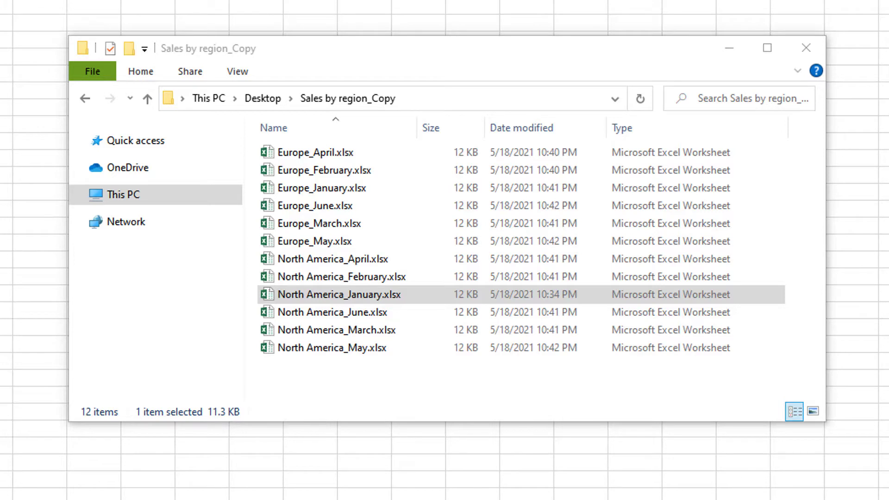
Select the Europe_April, Europe_February and Europe_January workbooks in the file list
left_click(332, 152)
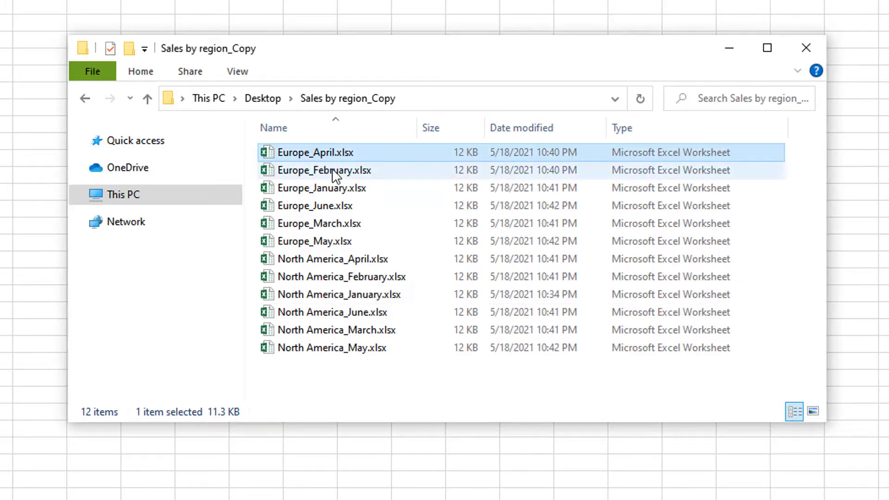
left_click(333, 168)
left_click(332, 191)
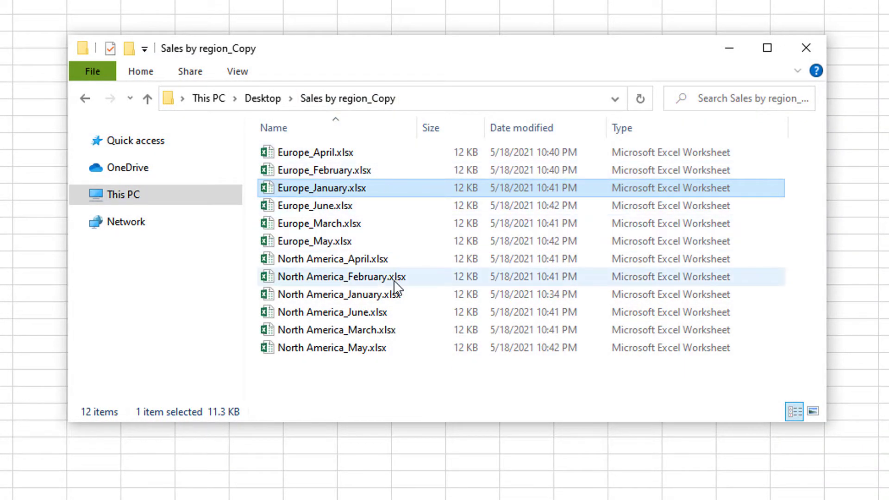
Open North America_January.xlsx in Excel, make F1 active, and show the XLTools commands
left_click(414, 296)
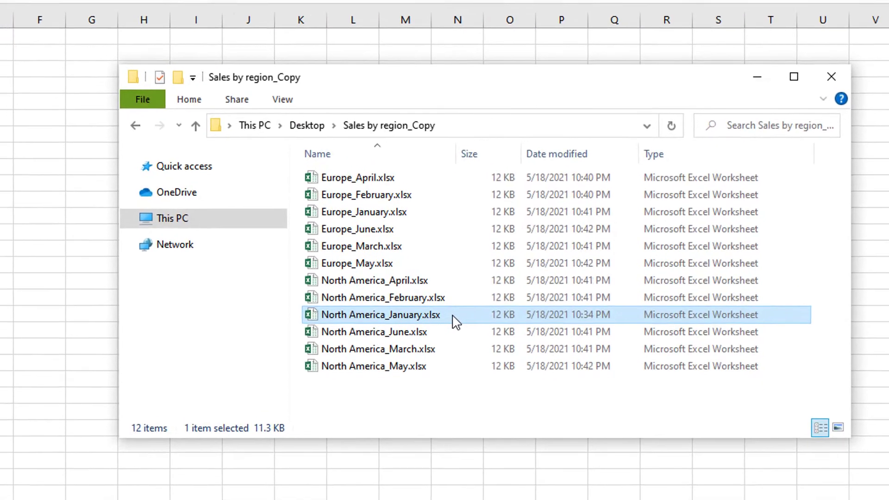
double_click(433, 302)
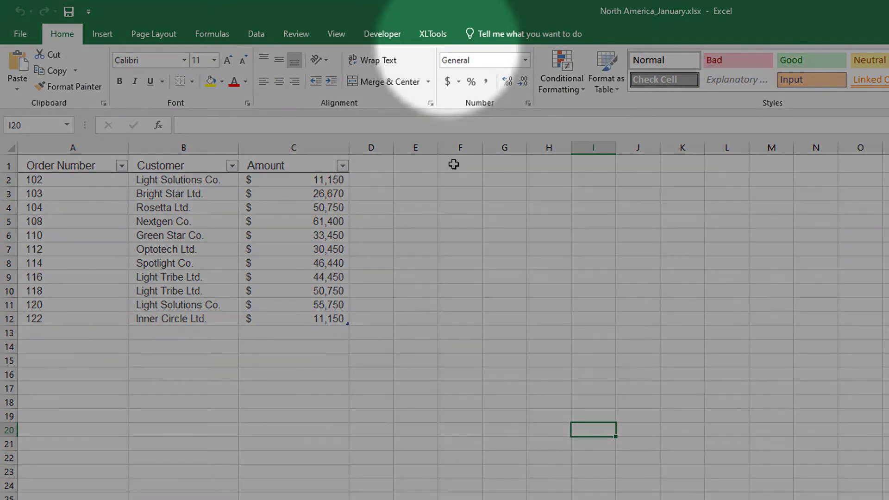
left_click(454, 165)
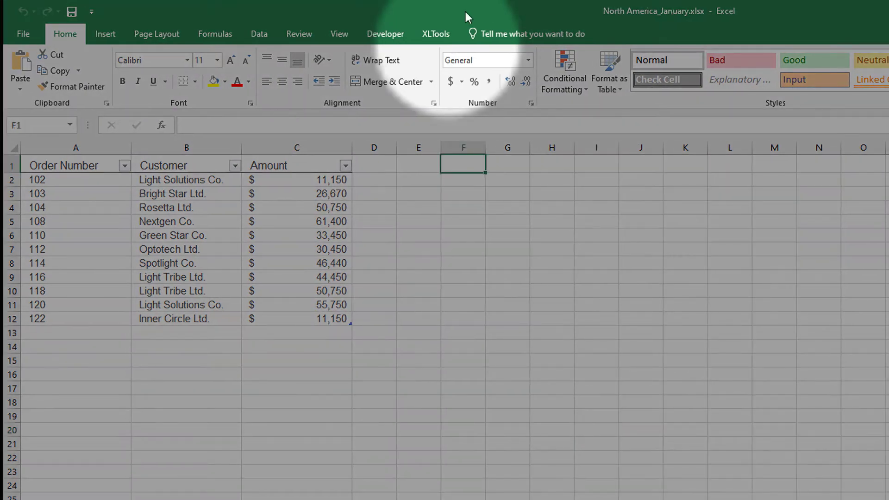
left_click(451, 34)
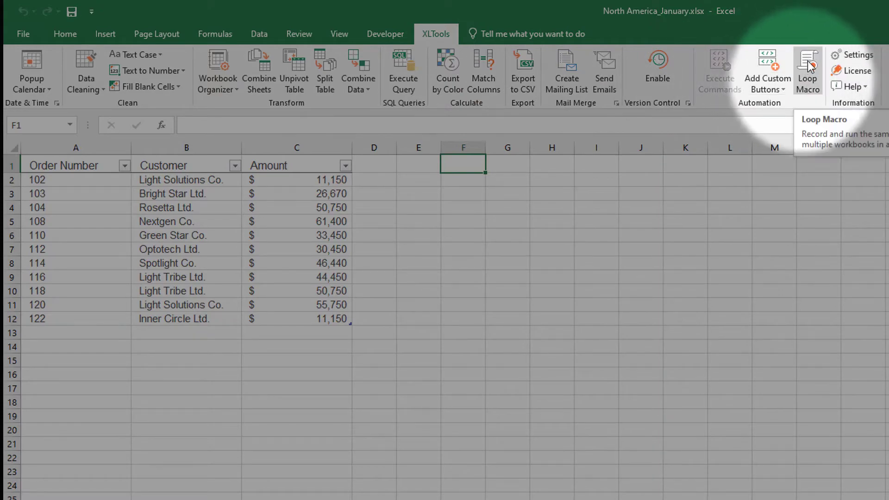
From XLTools Loop Macro, start recording a new macro named AddTotalAmount
left_click(810, 84)
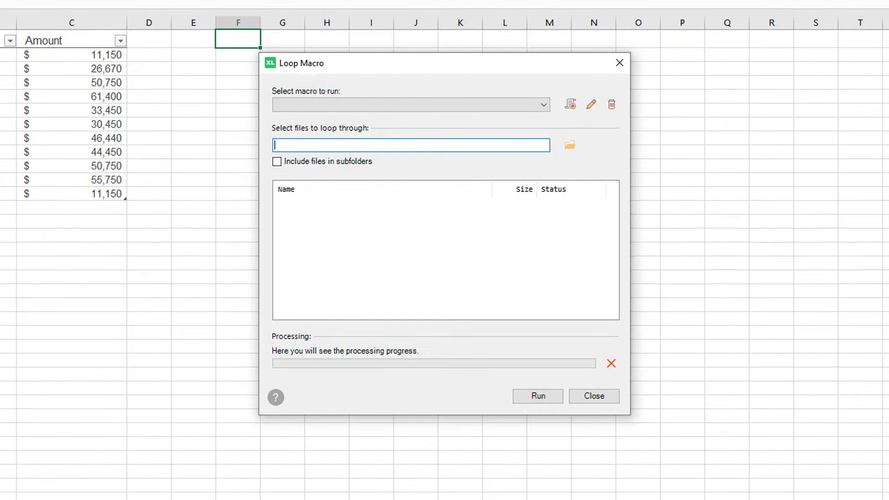
left_click(571, 105)
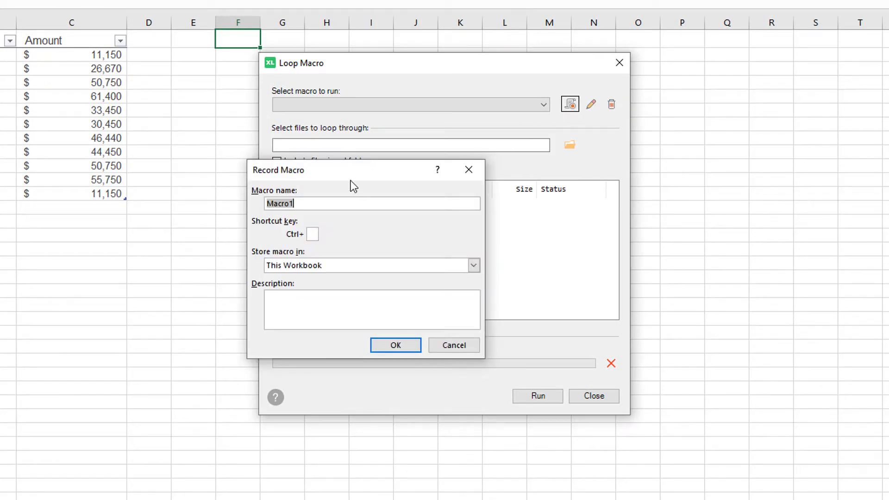
key("BackSpace")
type("AddTotalAmount")
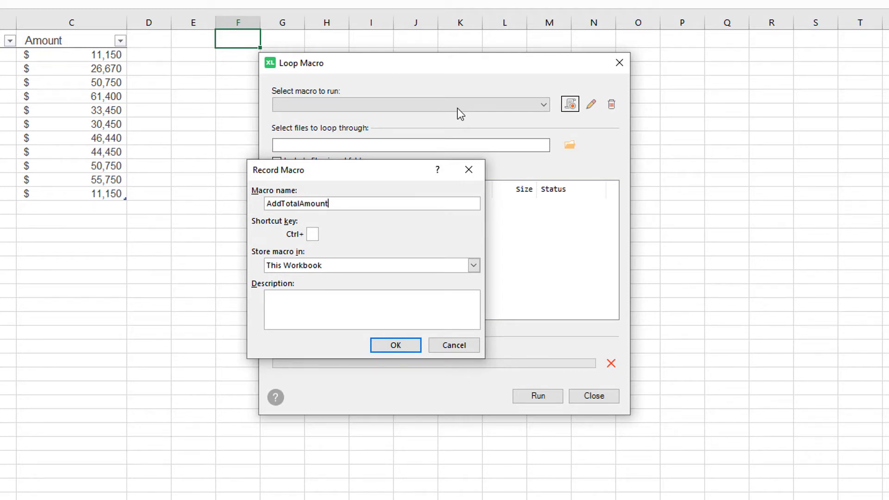
left_click(396, 345)
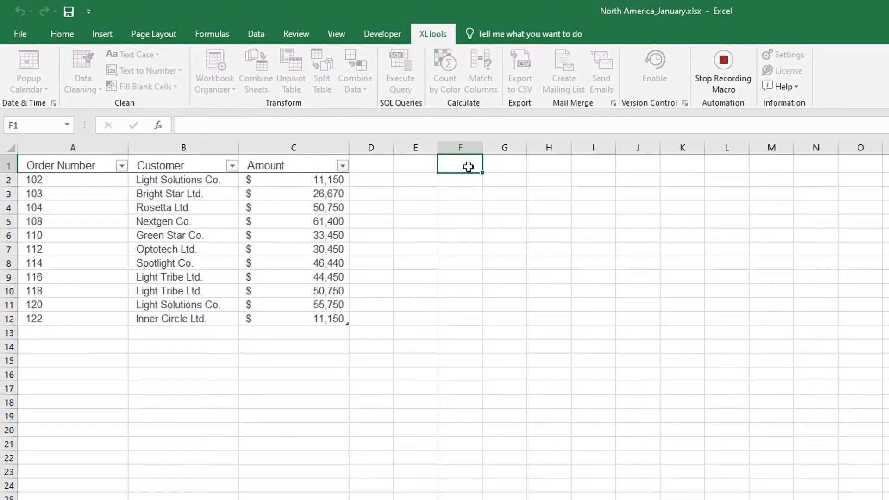
Enter 'Total:' in F1 and =SUM(C:C) in F2
type("Total:")
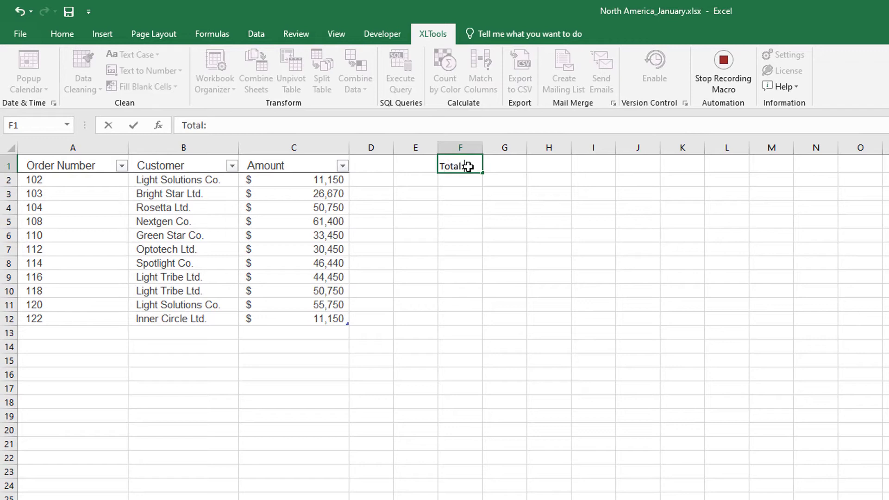
key("Return")
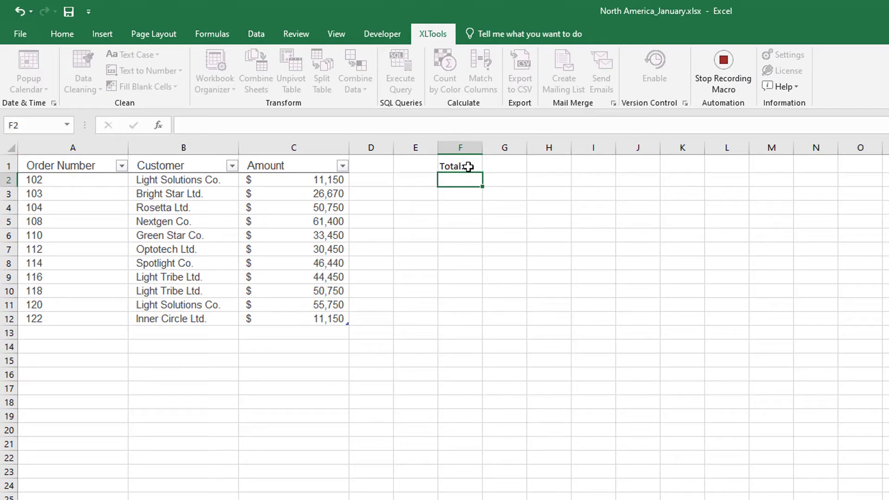
type("=SUM(")
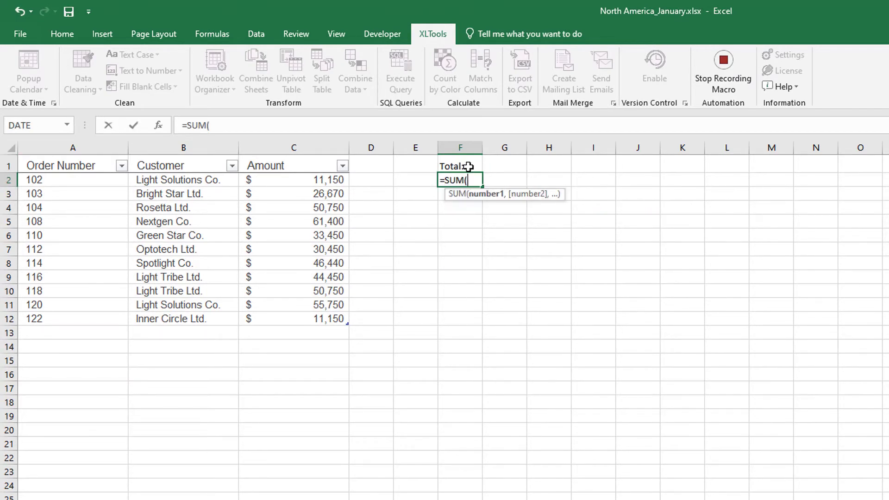
left_click(324, 145)
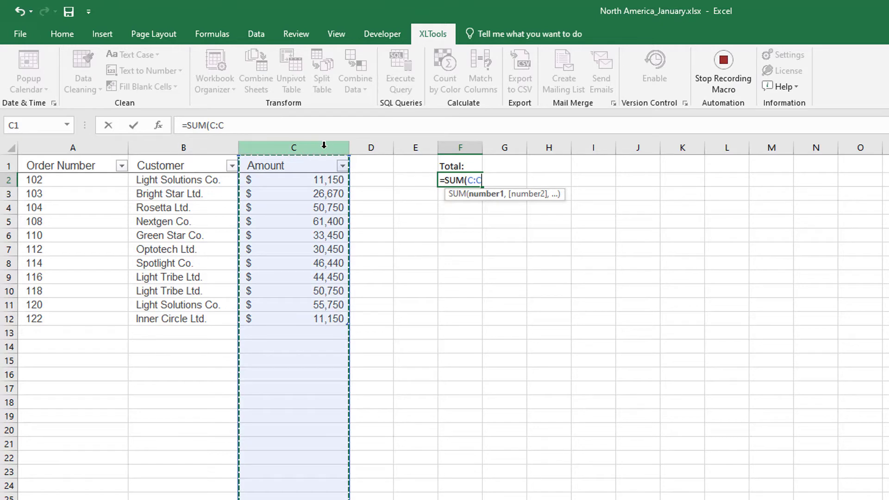
type(")")
key("Return")
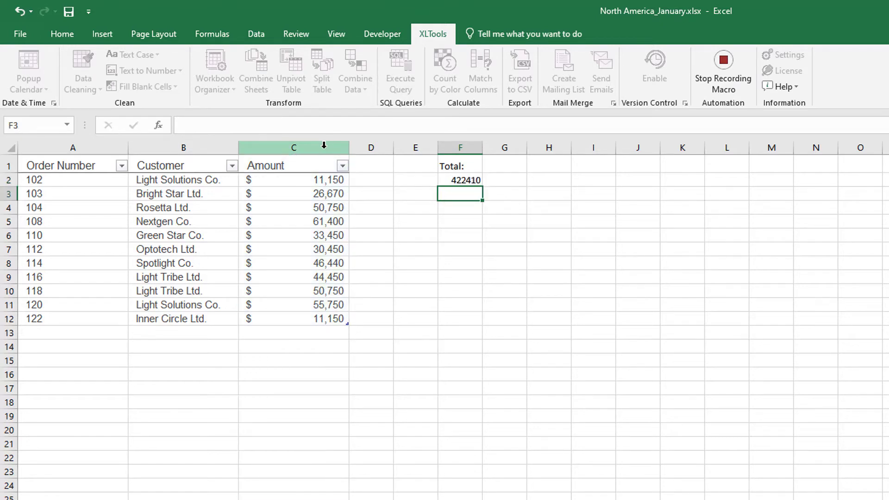
Copy C4's currency format onto F2, autofit column F, and select F1:F2
left_click(296, 209)
left_click(61, 34)
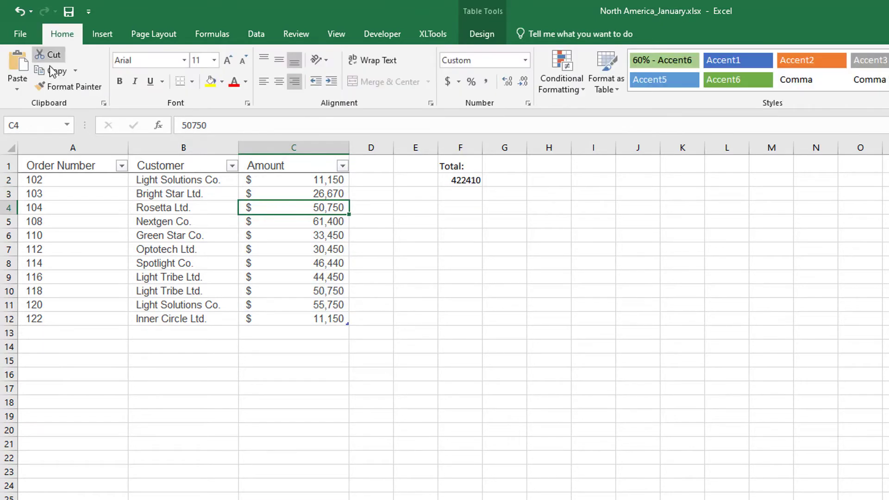
left_click(53, 70)
left_click(462, 179)
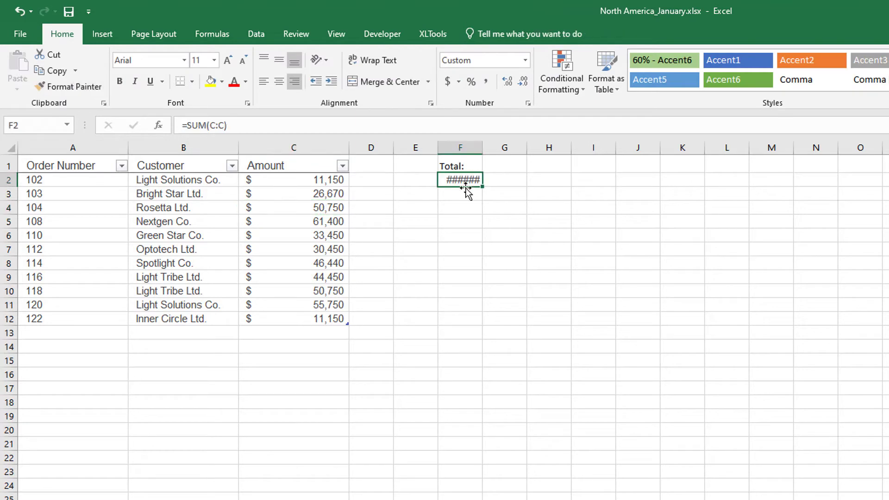
double_click(482, 148)
mouse_move(485, 165)
left_mouse_down()
mouse_move(482, 183)
mouse_move(485, 175)
left_mouse_up()
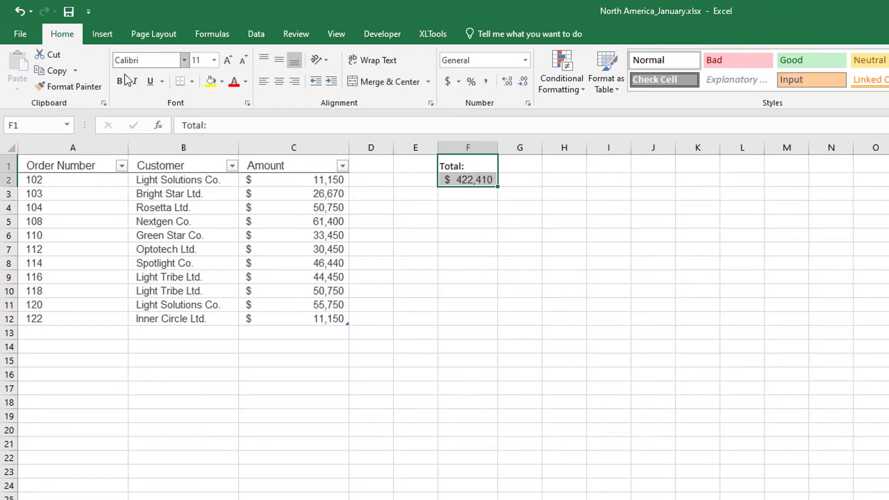
Give F1:F2 a thick outline and add green gradient data bars to the Amount column
left_click(192, 82)
left_click(259, 233)
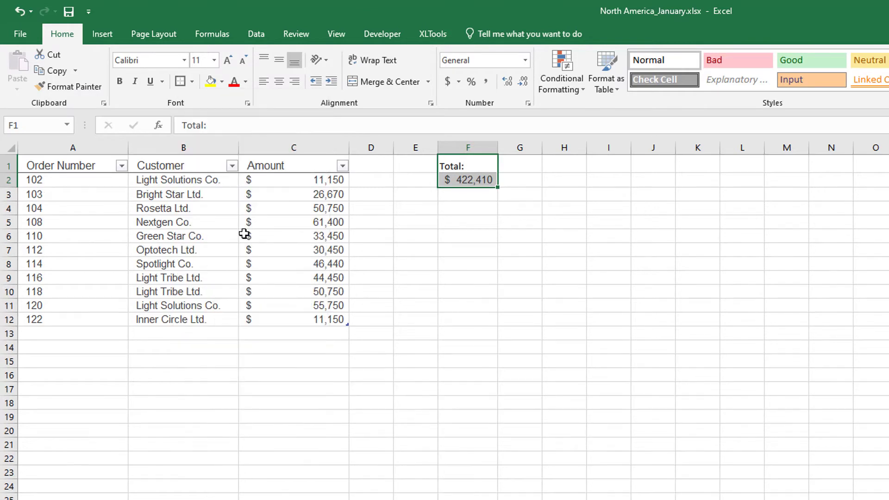
left_click(294, 147)
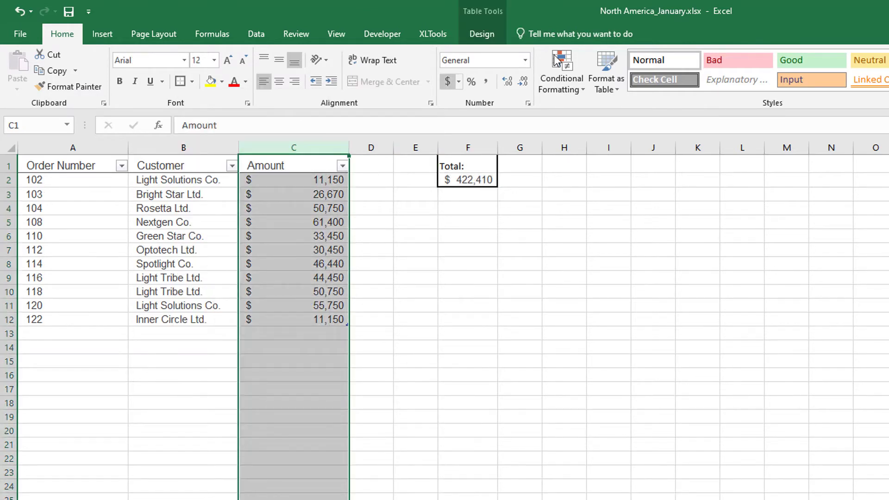
left_click(563, 70)
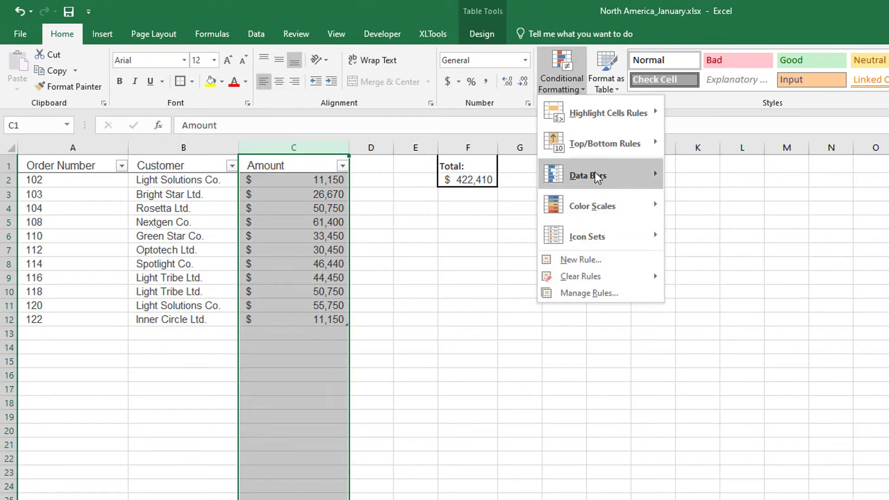
mouse_move(597, 176)
left_click(707, 191)
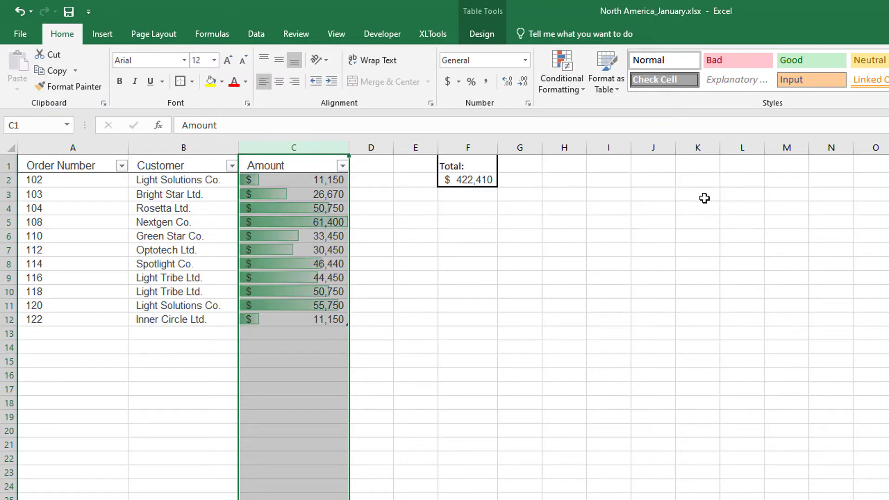
left_click(428, 367)
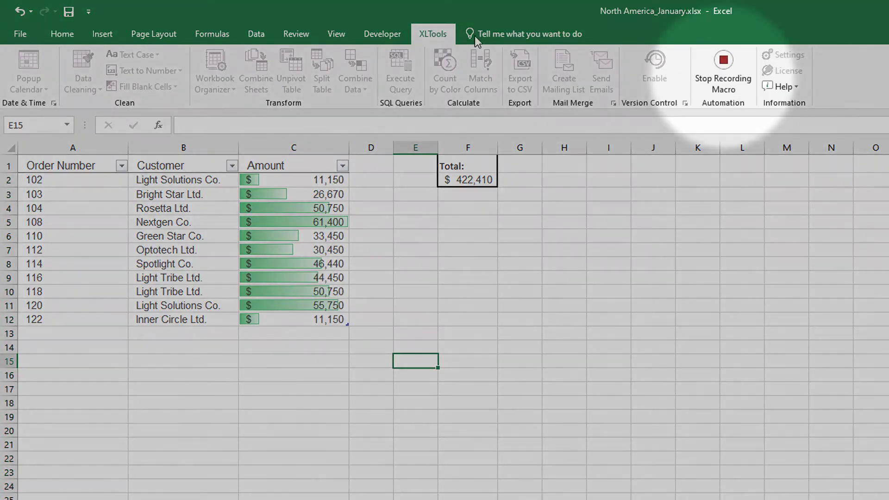
left_click(726, 63)
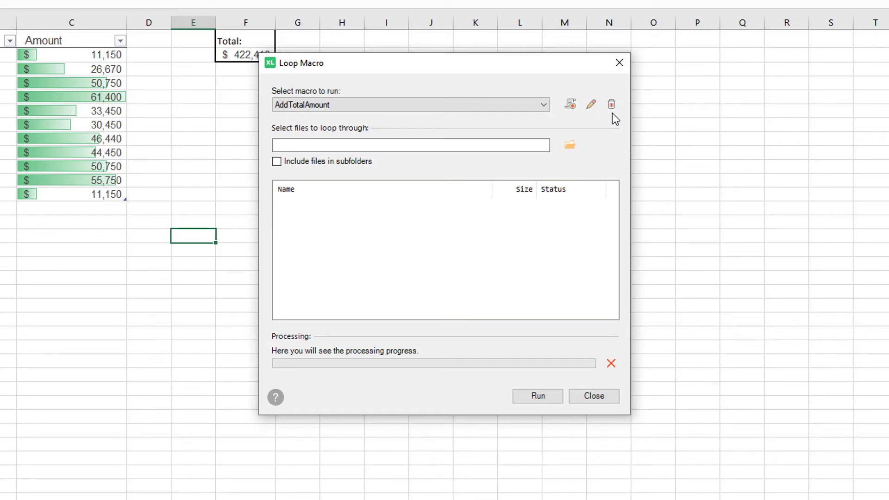
left_click(590, 106)
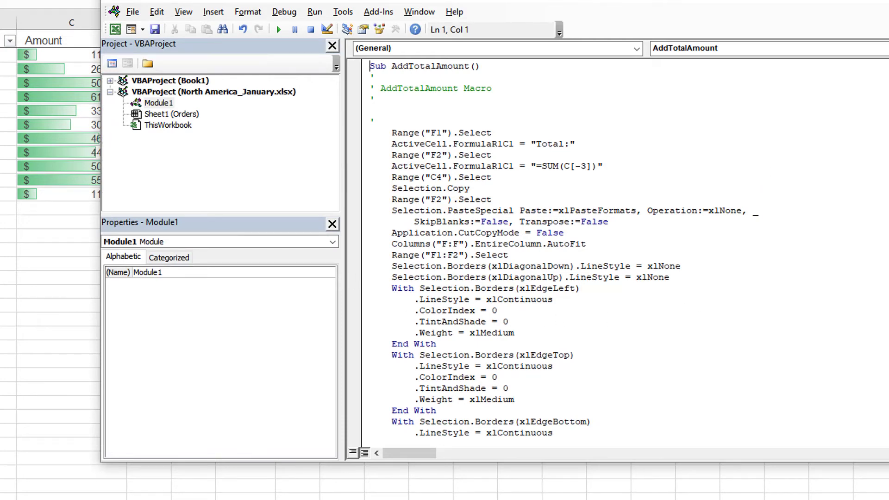
left_click(877, 6)
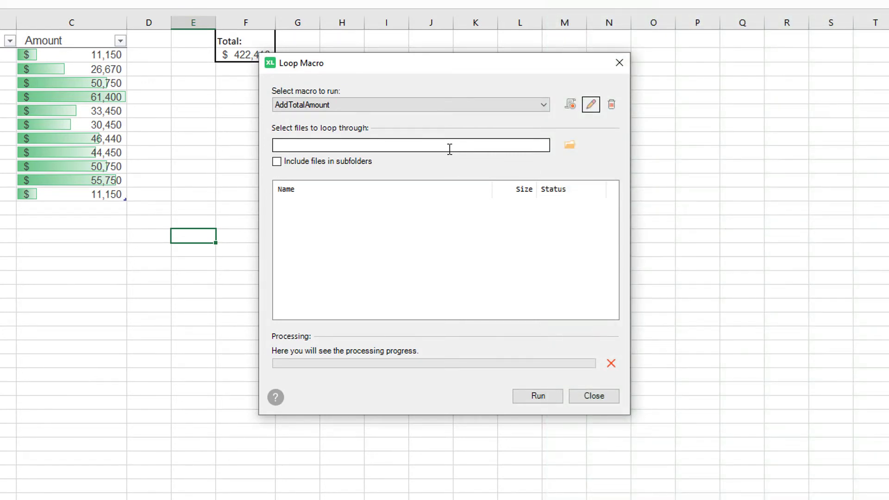
Target the Desktop's Sales by region_Copy folder, excluding subfolders, with Europe_April.xlsx checked
left_click(571, 144)
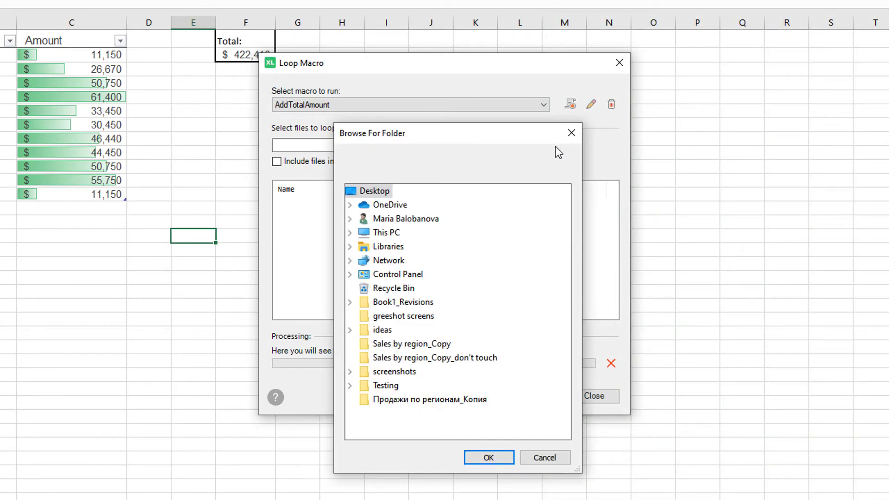
left_click(350, 218)
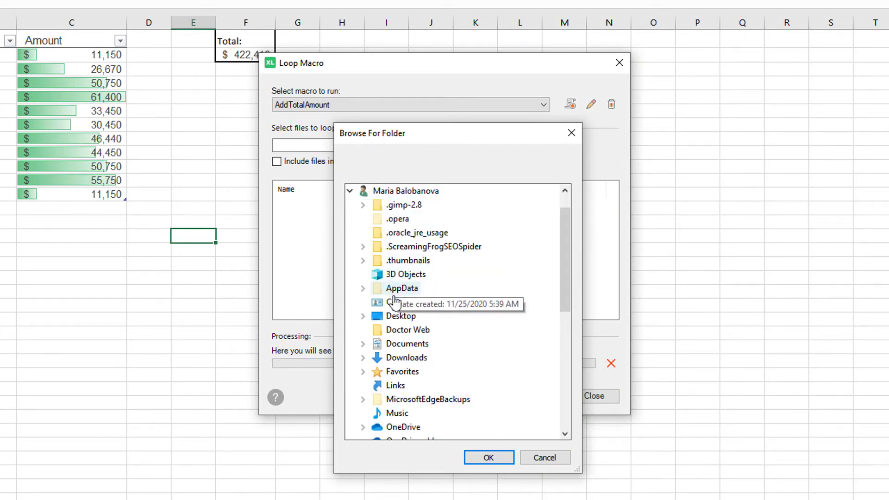
left_click(362, 316)
left_click(408, 371)
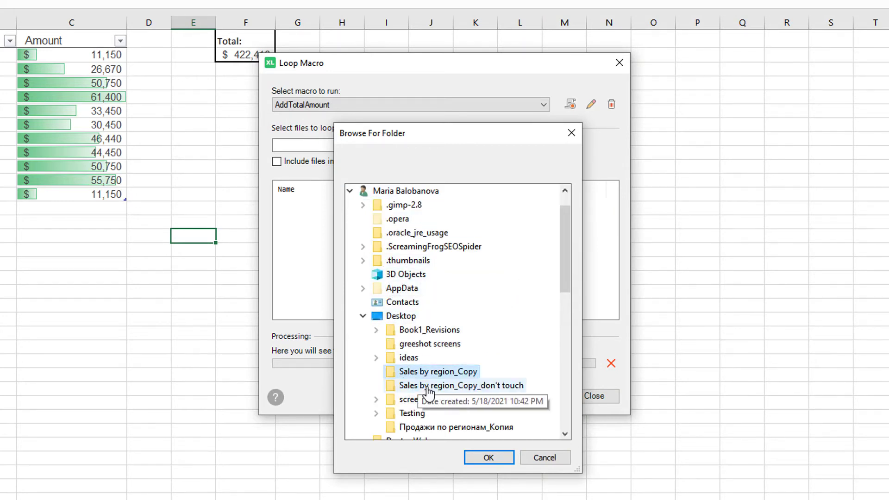
left_click(489, 458)
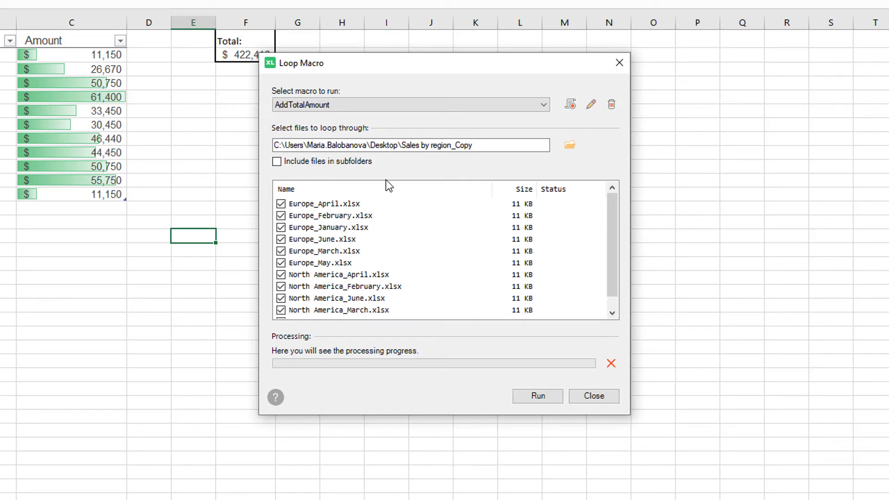
left_click(290, 162)
left_click(289, 162)
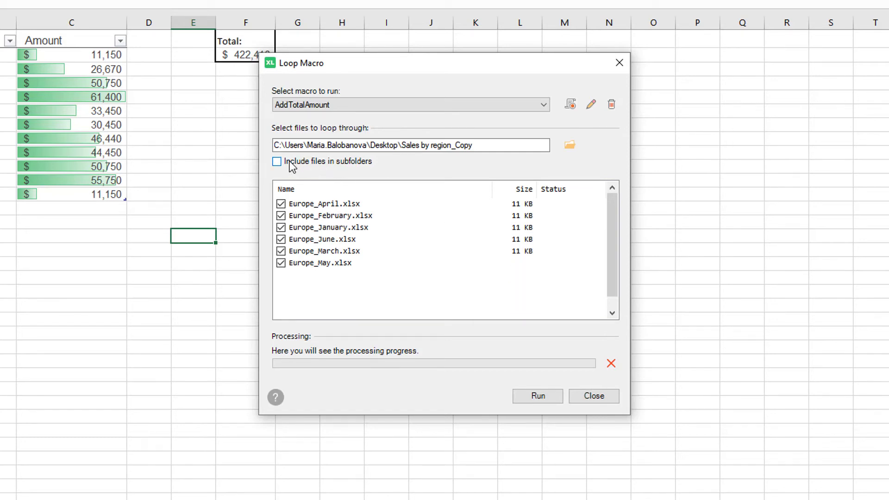
left_click(280, 207)
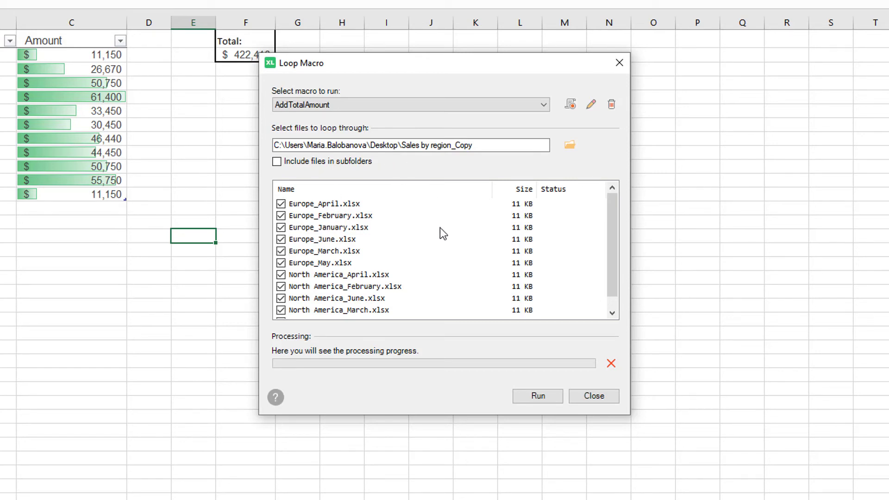
Run AddTotalAmount on all 11 listed workbooks, accepting the no-undo warning and completion message
left_click(527, 398)
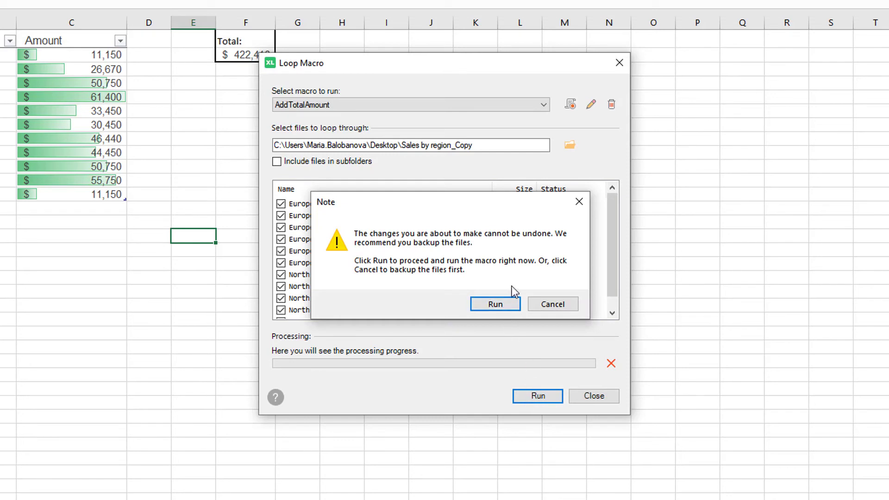
left_click(495, 304)
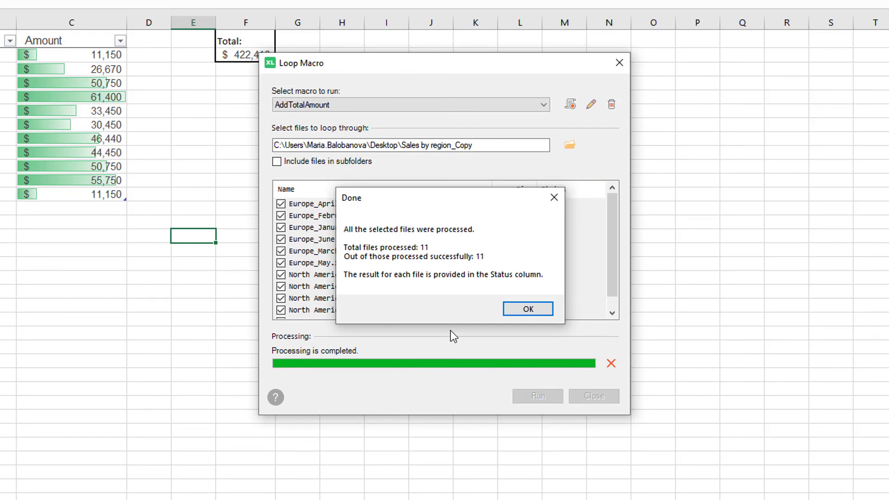
left_click(526, 311)
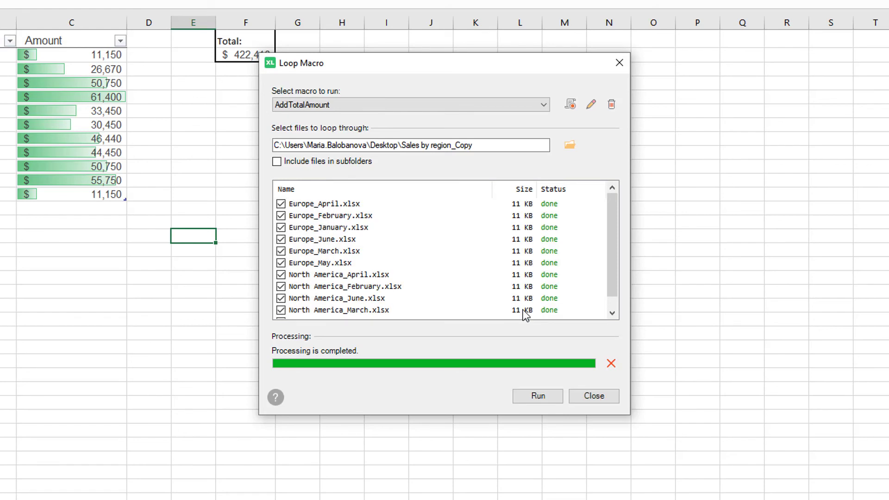
Open Europe_April.xlsx from the list and check the Total: label in F1
right_click(328, 207)
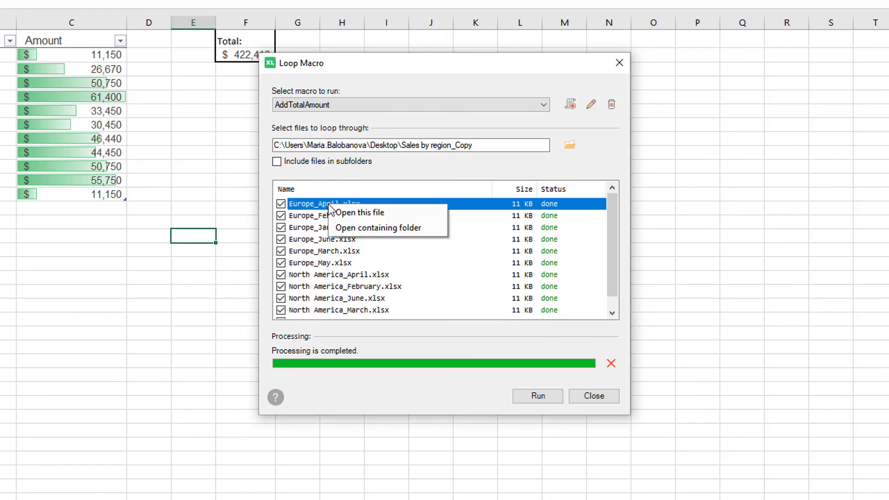
left_click(384, 212)
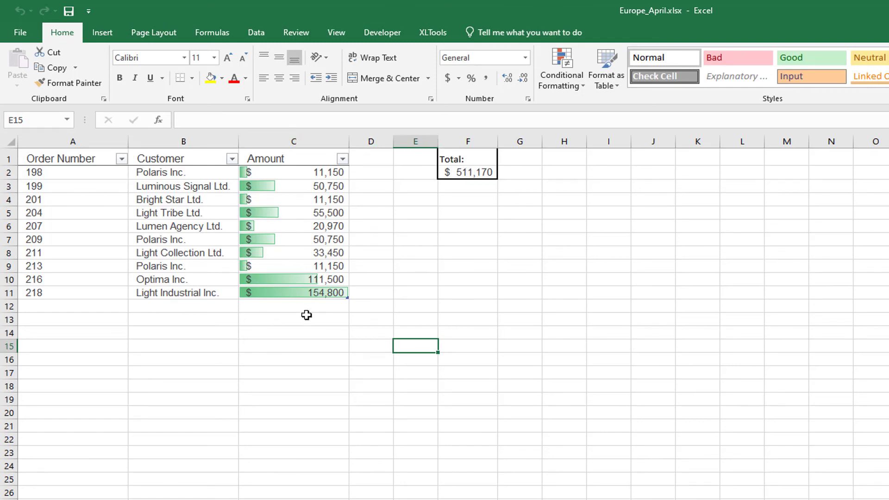
left_click(468, 159)
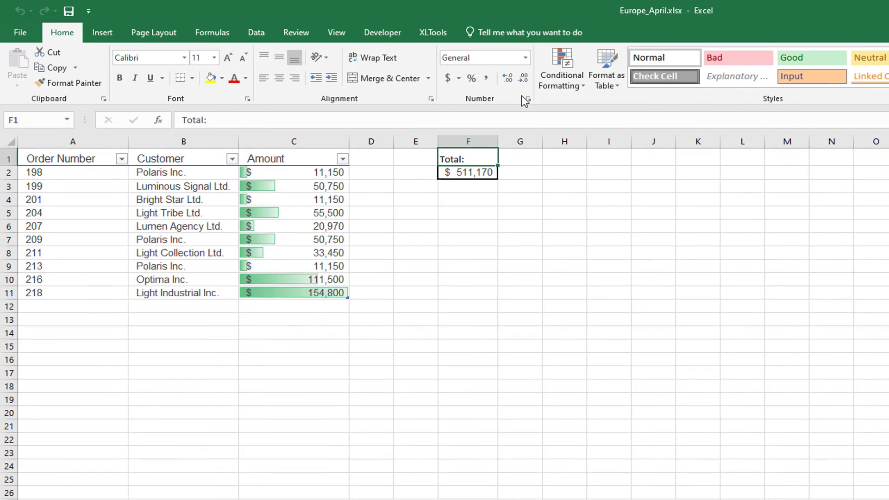